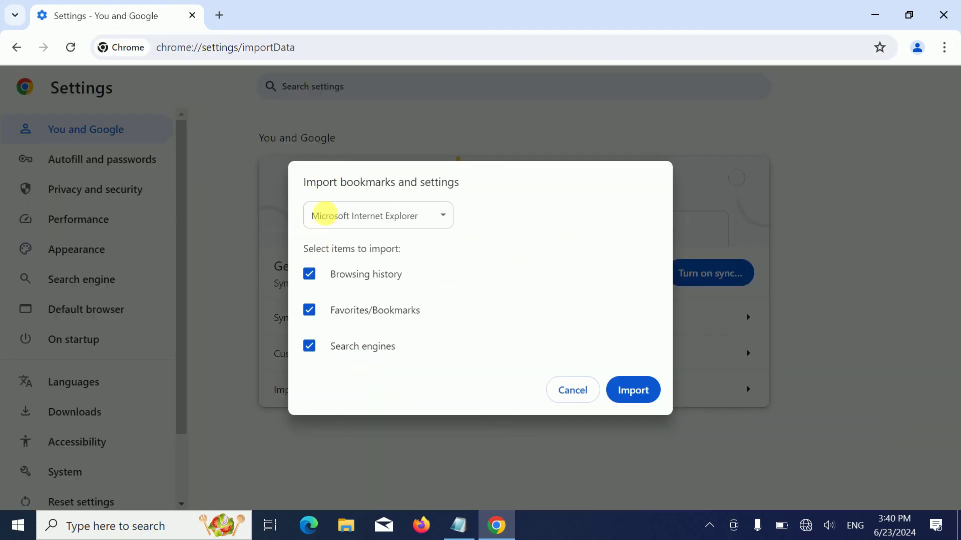
Step: Import history, bookmarks and search engines from Microsoft Internet Explorer and dismiss the confirmation
{"action": "left_click", "coordinate": [626, 390]}
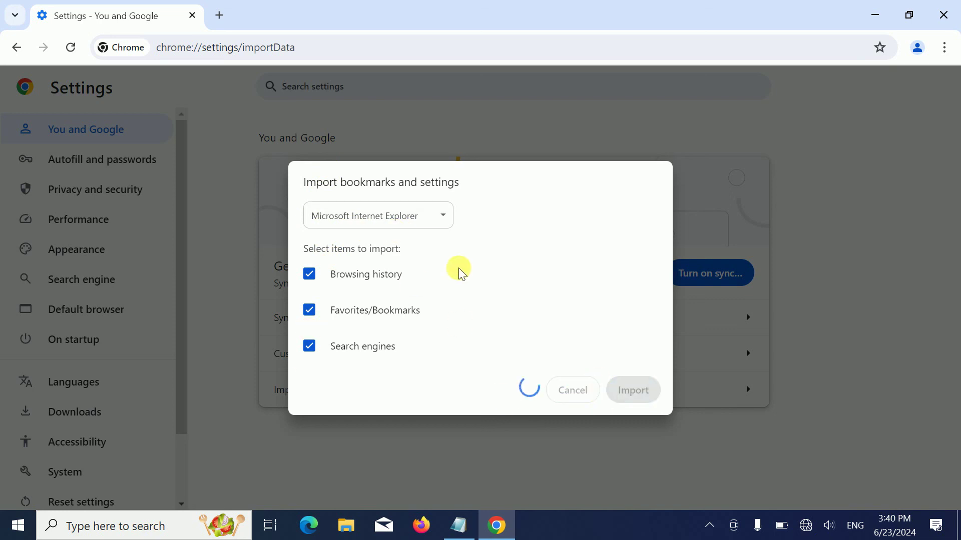
{"action": "left_click", "coordinate": [623, 369]}
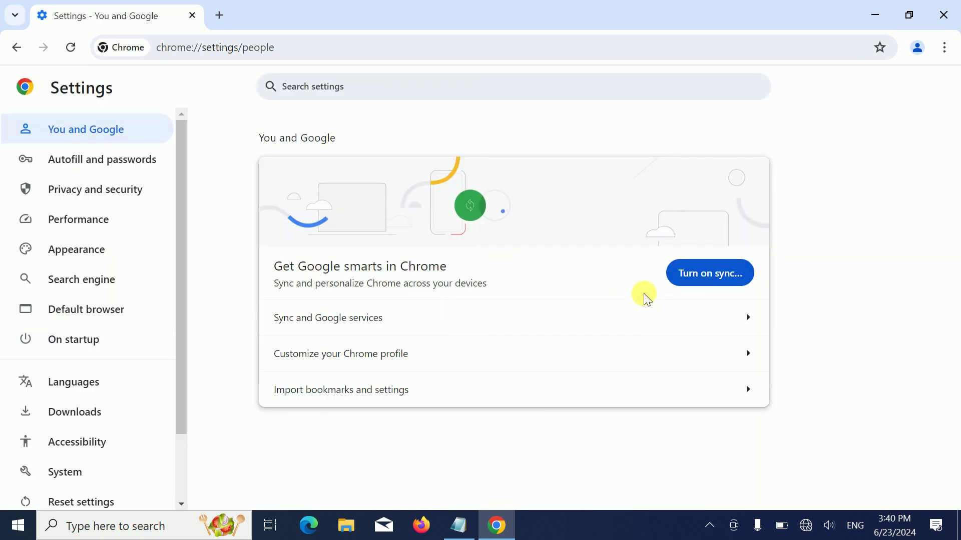
Step: Attempt to turn on sync, close the failed sign-in page and open a new tab
{"action": "left_click", "coordinate": [719, 285]}
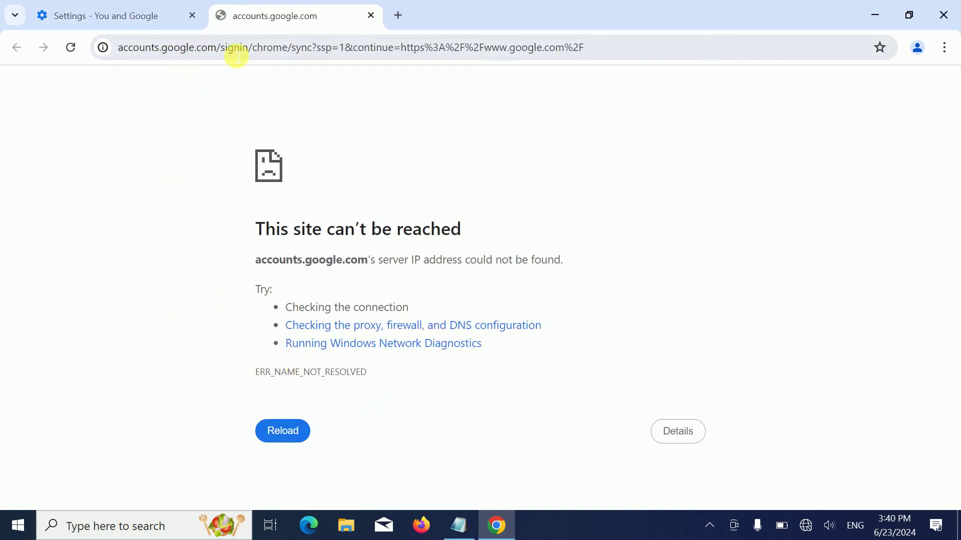
{"action": "key", "text": "ctrl+w"}
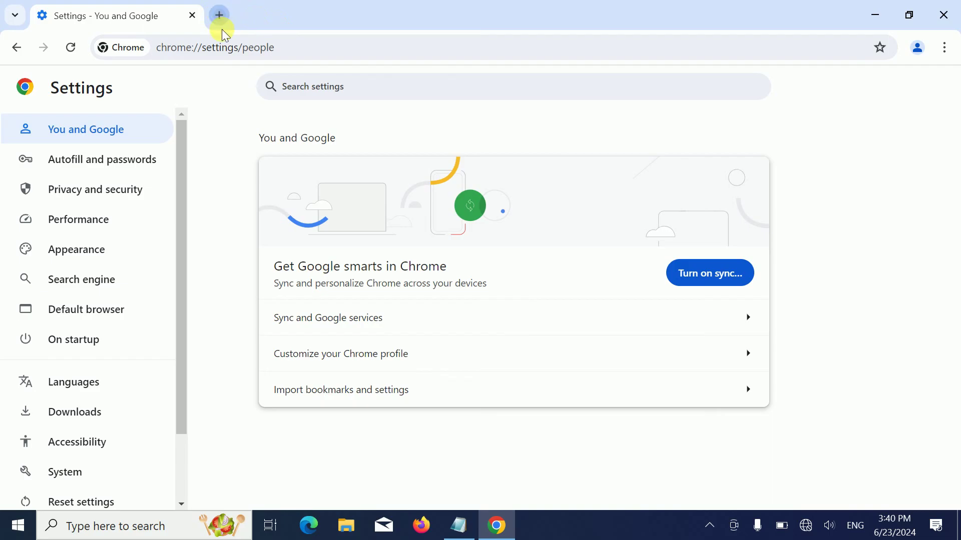
{"action": "left_click", "coordinate": [219, 16]}
{"action": "left_click", "coordinate": [152, 11]}
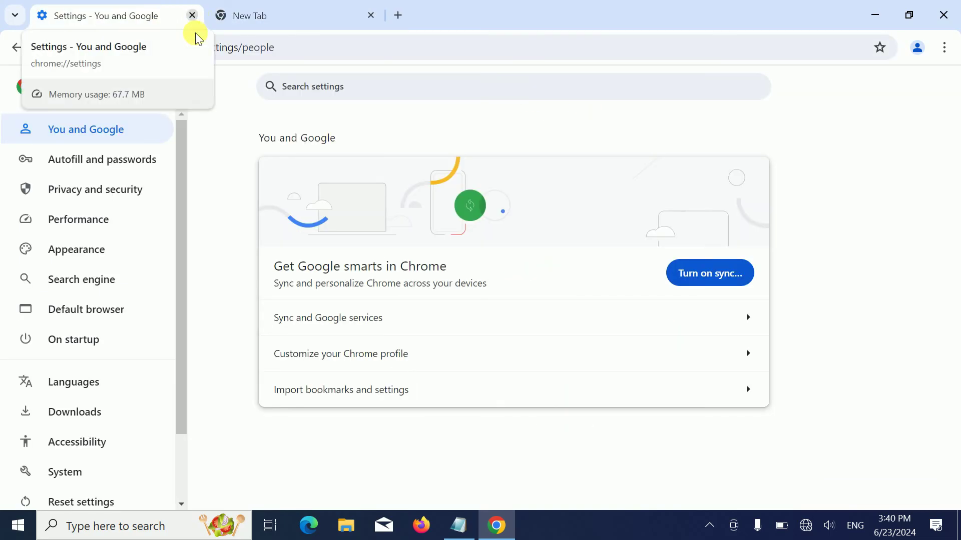
Step: Close Settings, check the imported bookmarks under All Bookmarks, and close Chrome
{"action": "left_click", "coordinate": [192, 15]}
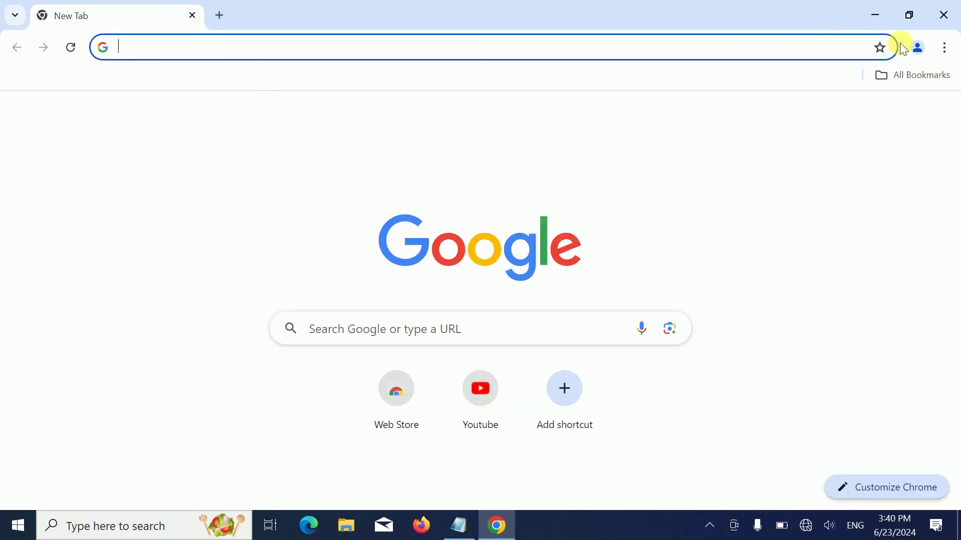
{"action": "left_click", "coordinate": [916, 80]}
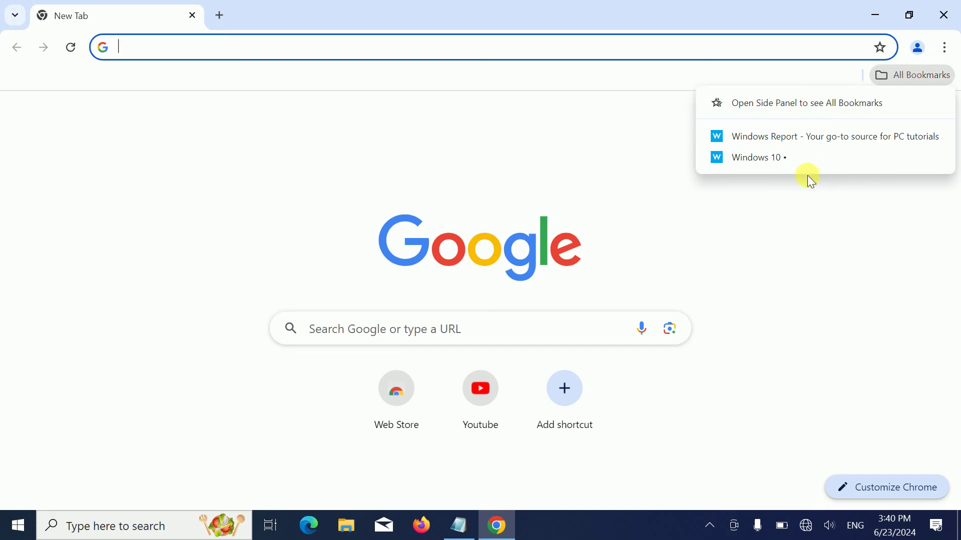
{"action": "left_click", "coordinate": [945, 15]}
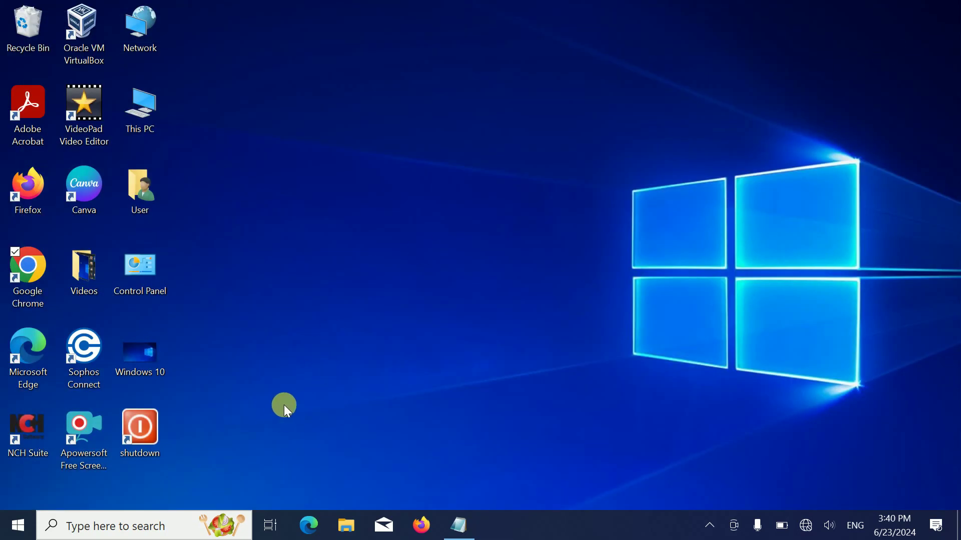
Step: Launch Run from Windows search and run %localappdata% to open AppData\Local in File Explorer
{"action": "left_click", "coordinate": [129, 527]}
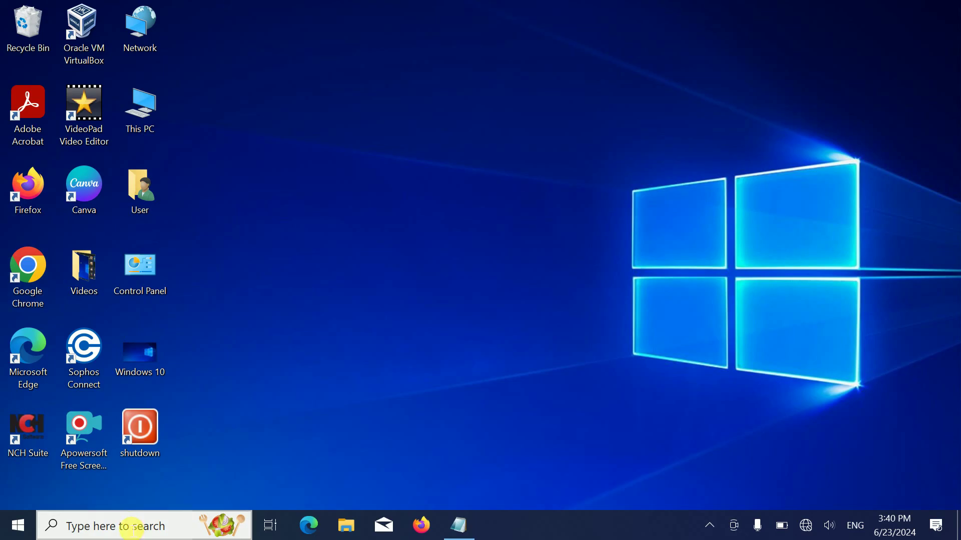
{"action": "type", "text": "run"}
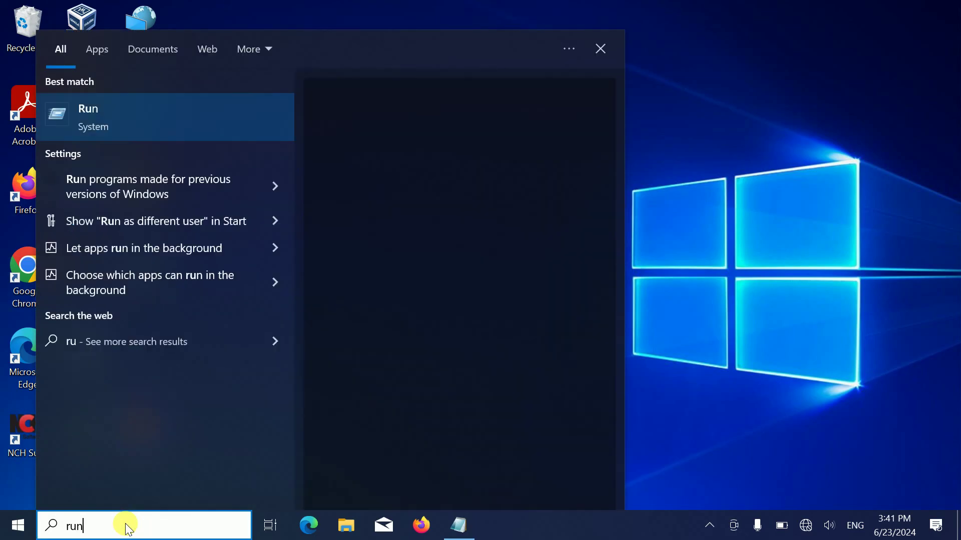
{"action": "left_click", "coordinate": [116, 127]}
{"action": "left_click_drag", "start_coordinate": [154, 345], "coordinate": [410, 165]}
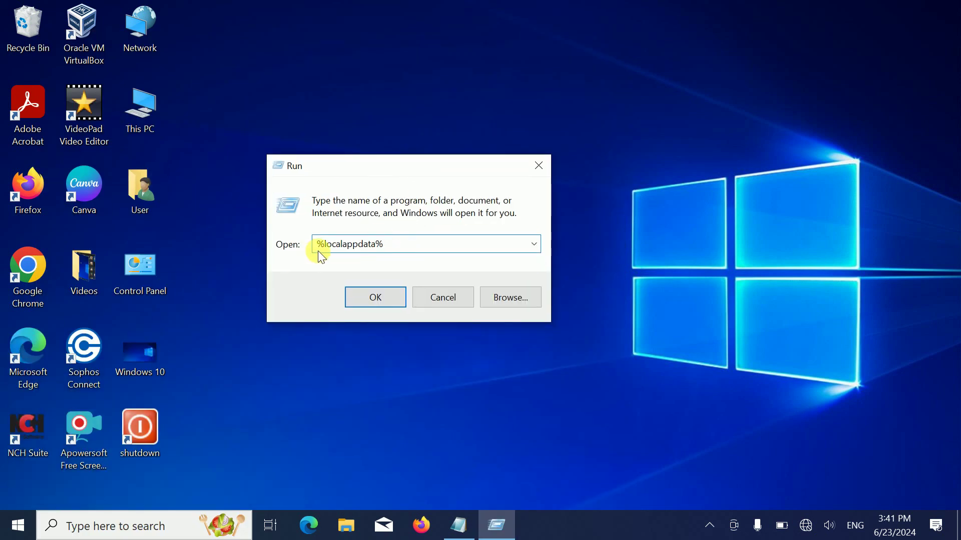
{"action": "left_click", "coordinate": [127, 257]}
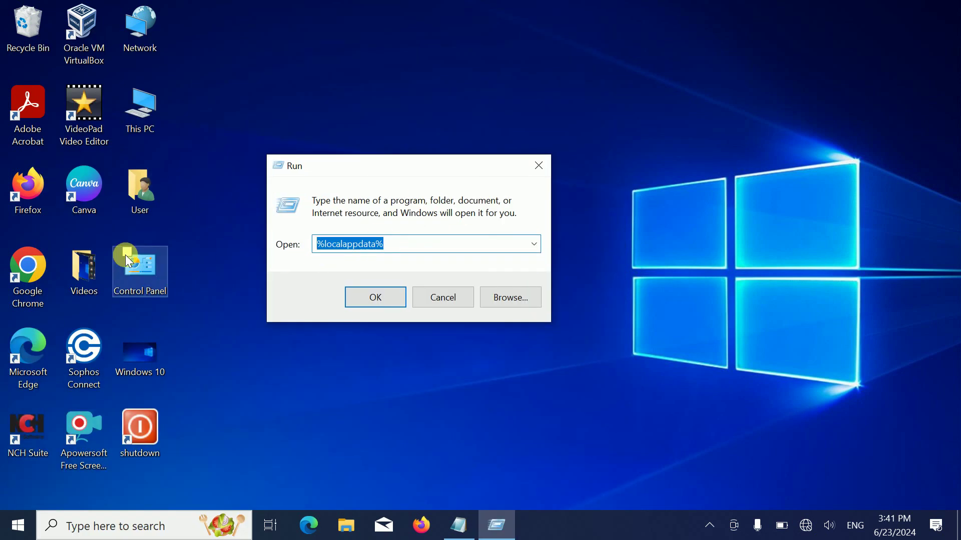
{"action": "type", "text": "%localappdat"}
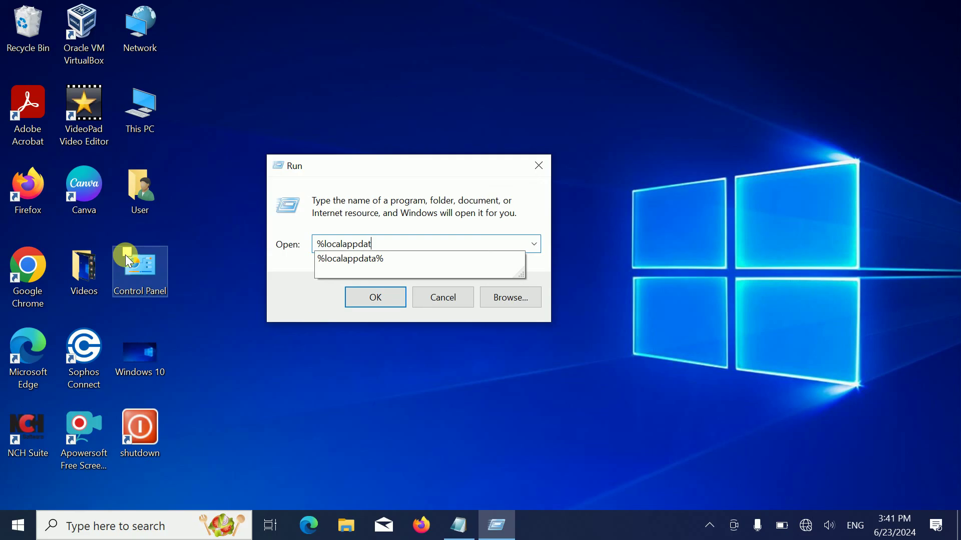
{"action": "type", "text": "a%"}
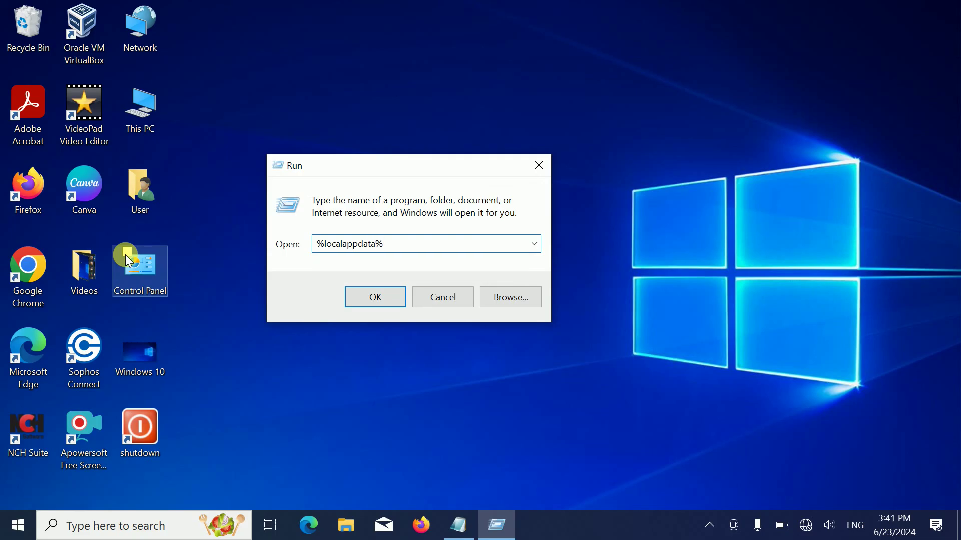
{"action": "double_click", "coordinate": [397, 245]}
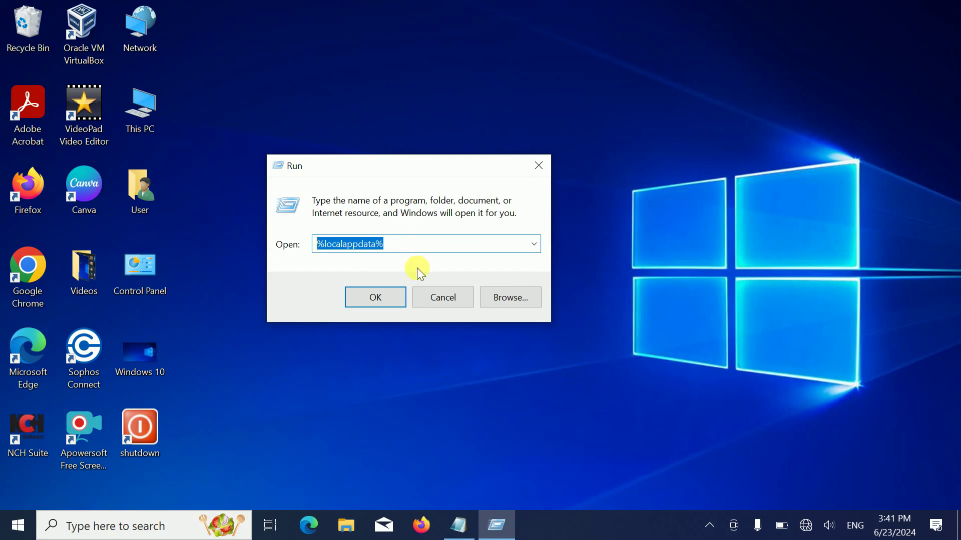
{"action": "left_click", "coordinate": [382, 302]}
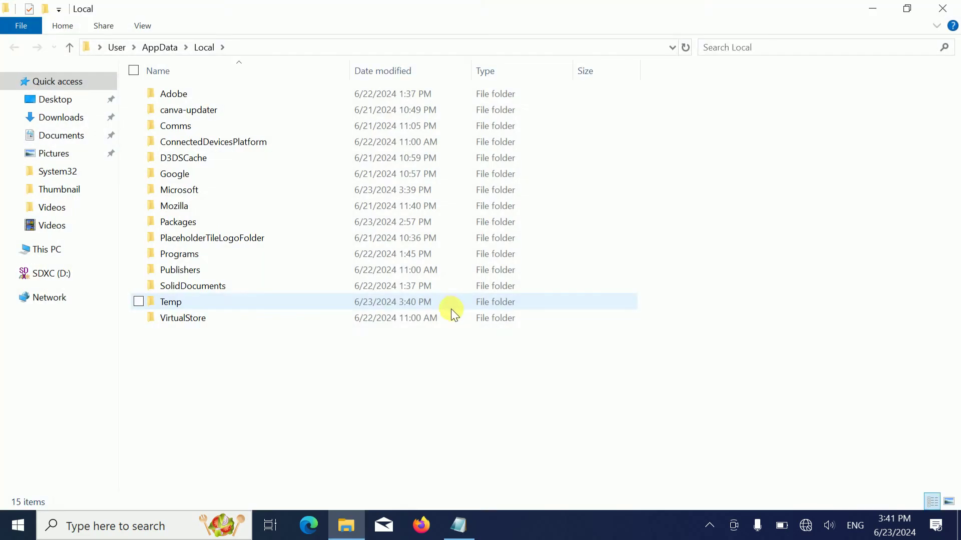
Step: Navigate Google > Chrome > User Data and open the Default profile folder
{"action": "double_click", "coordinate": [194, 180]}
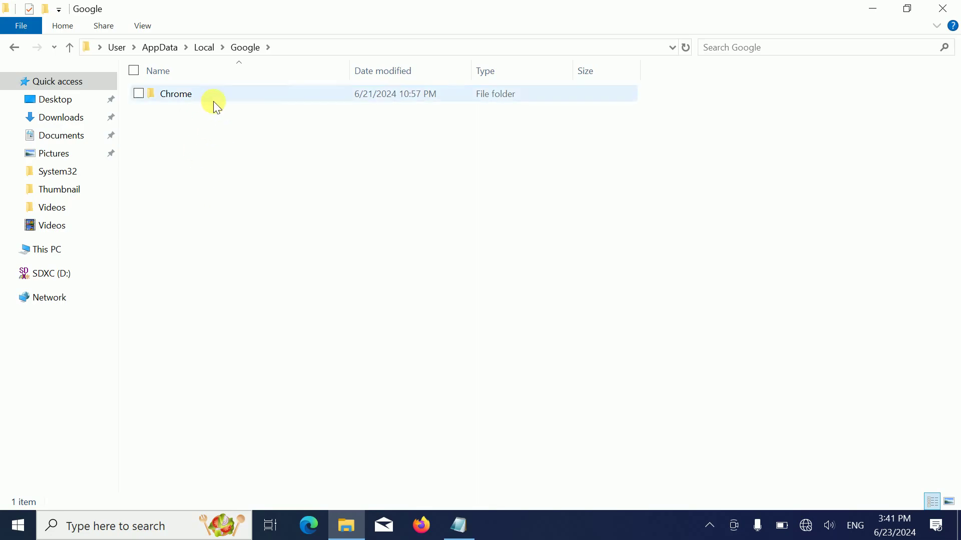
{"action": "double_click", "coordinate": [209, 102]}
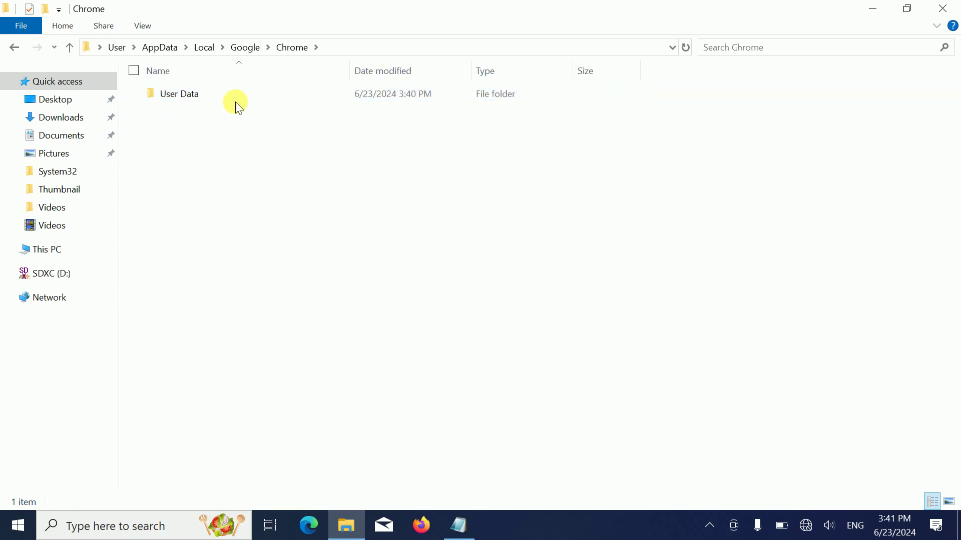
{"action": "double_click", "coordinate": [230, 96]}
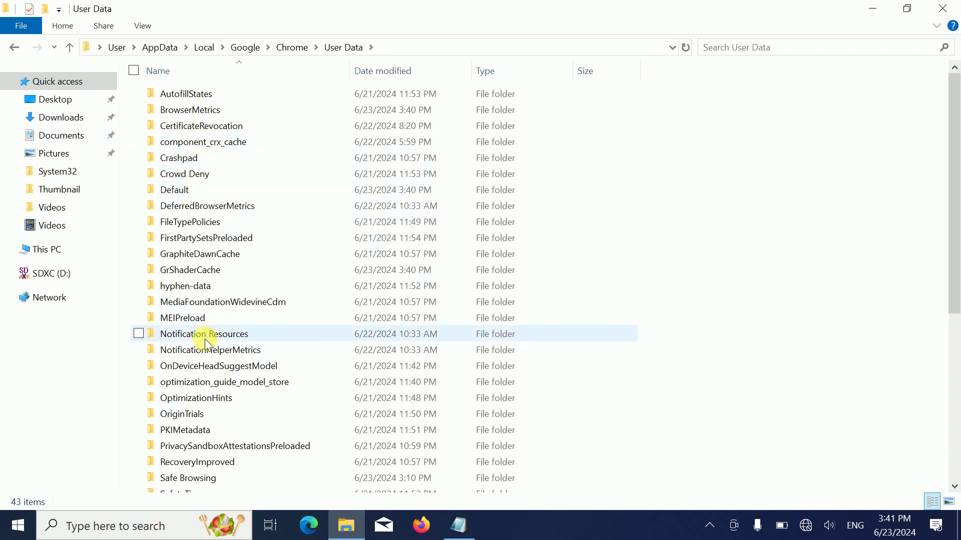
{"action": "scroll", "coordinate": [203, 338], "scroll_direction": "down", "scroll_amount": 5}
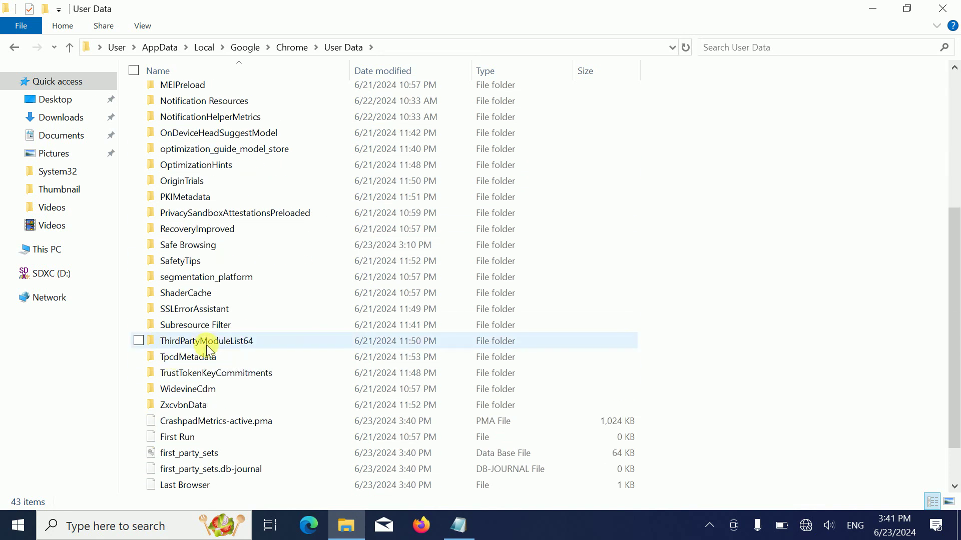
{"action": "scroll", "coordinate": [204, 337], "scroll_direction": "up", "scroll_amount": 5}
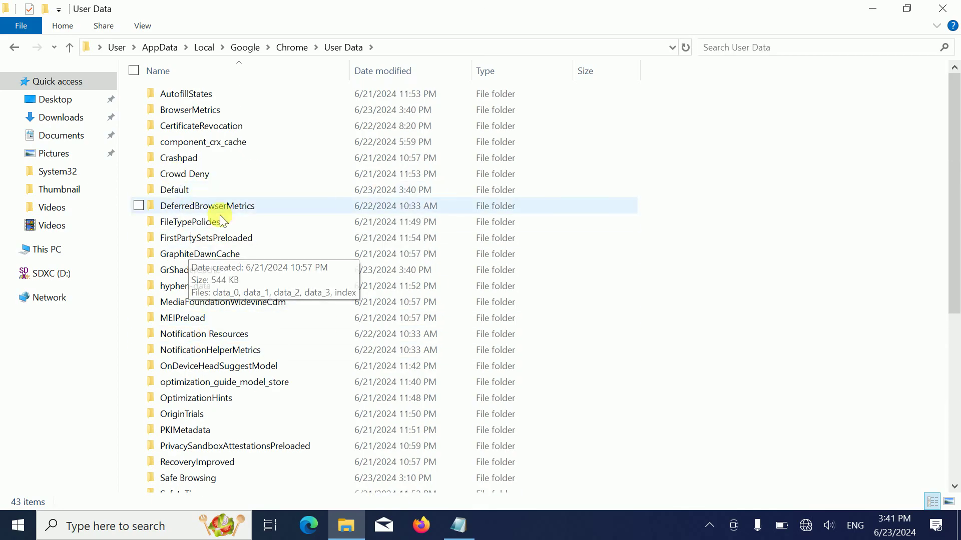
{"action": "mouse_move", "coordinate": [214, 189]}
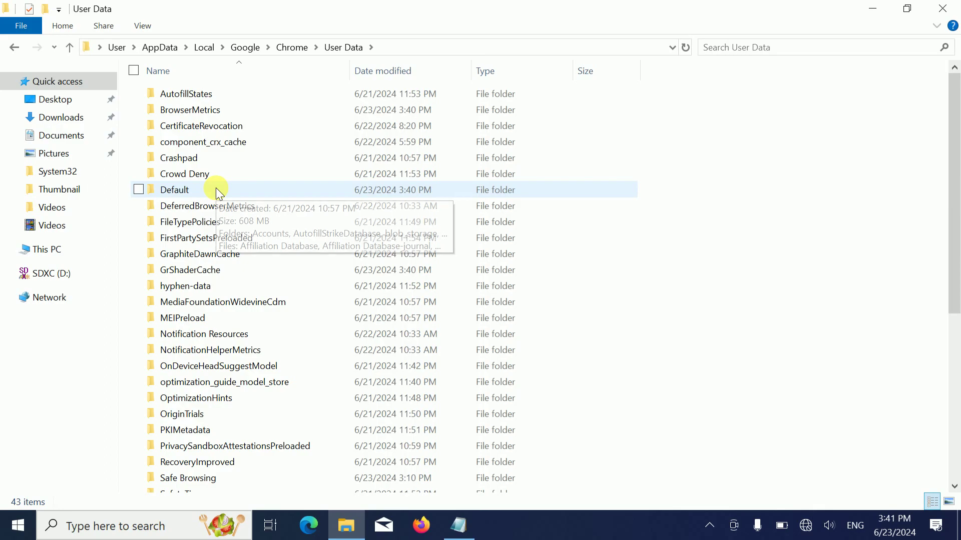
{"action": "double_click", "coordinate": [192, 191]}
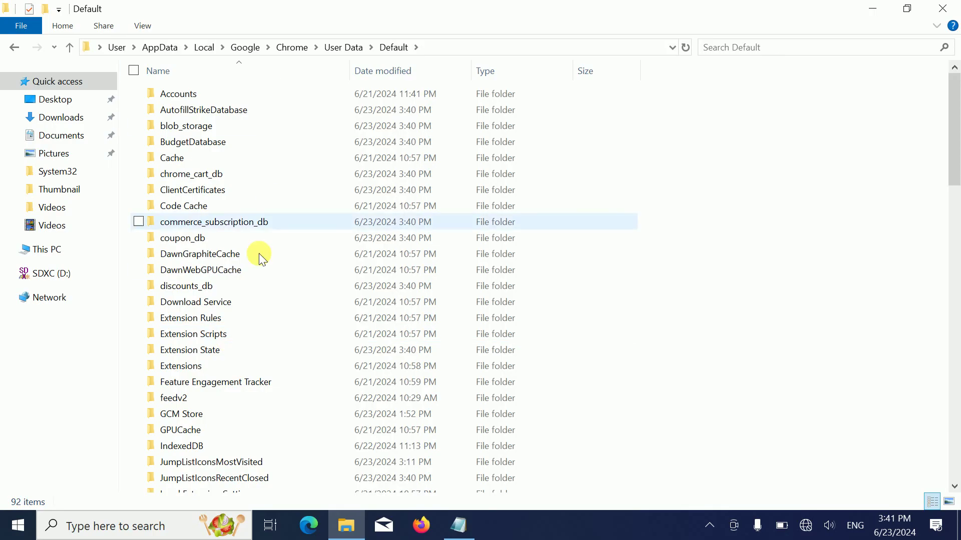
{"action": "scroll", "coordinate": [243, 315], "scroll_direction": "down", "scroll_amount": 5}
{"action": "scroll", "coordinate": [239, 328], "scroll_direction": "down", "scroll_amount": 7}
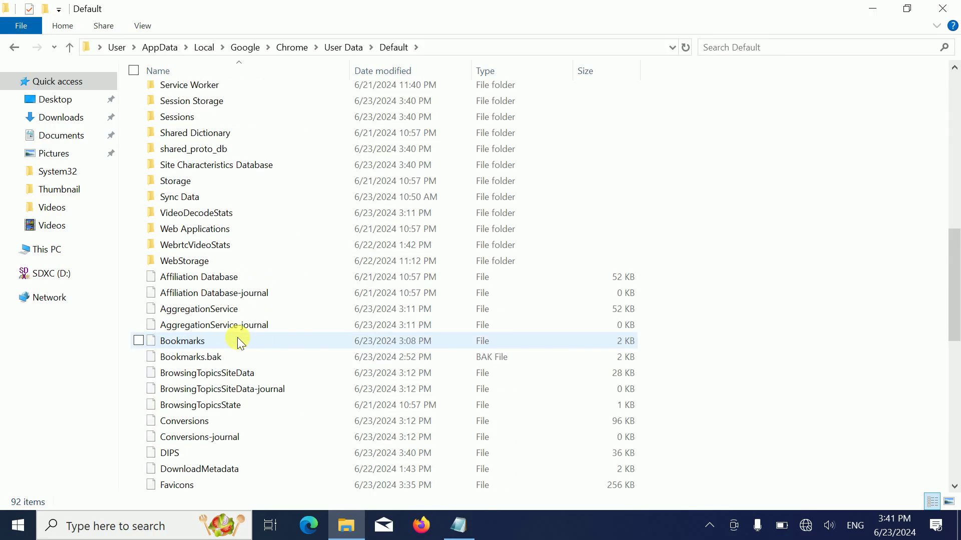
{"action": "left_click", "coordinate": [192, 341]}
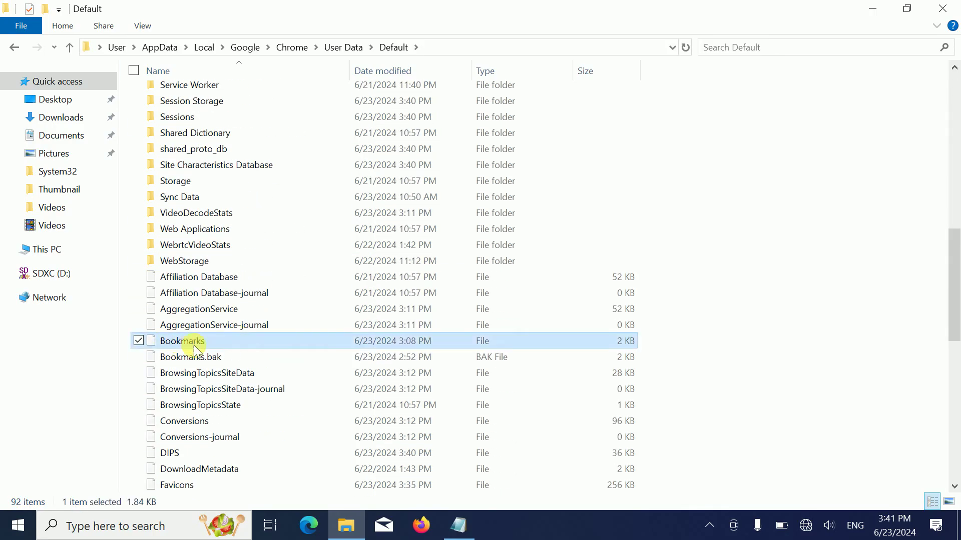
{"action": "left_click", "coordinate": [194, 358]}
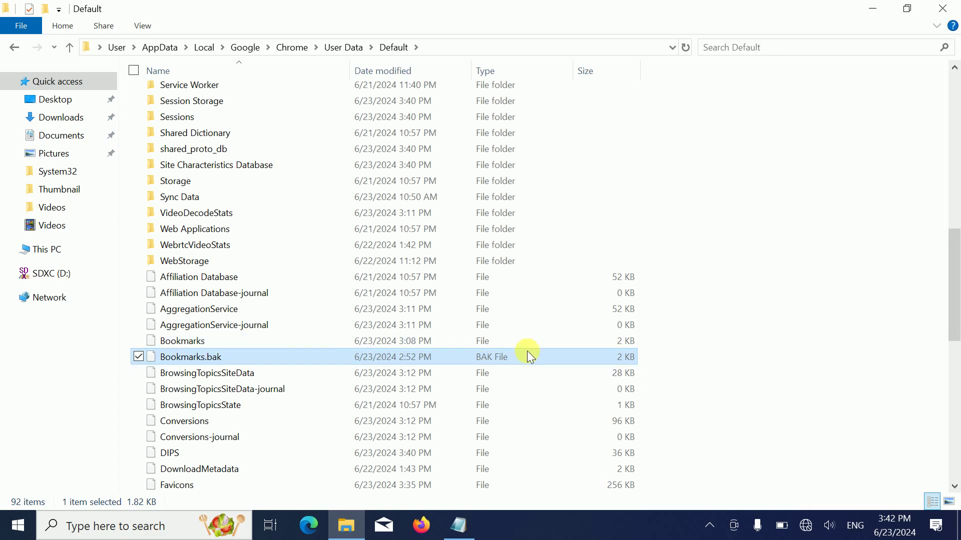
{"action": "left_click", "coordinate": [194, 340]}
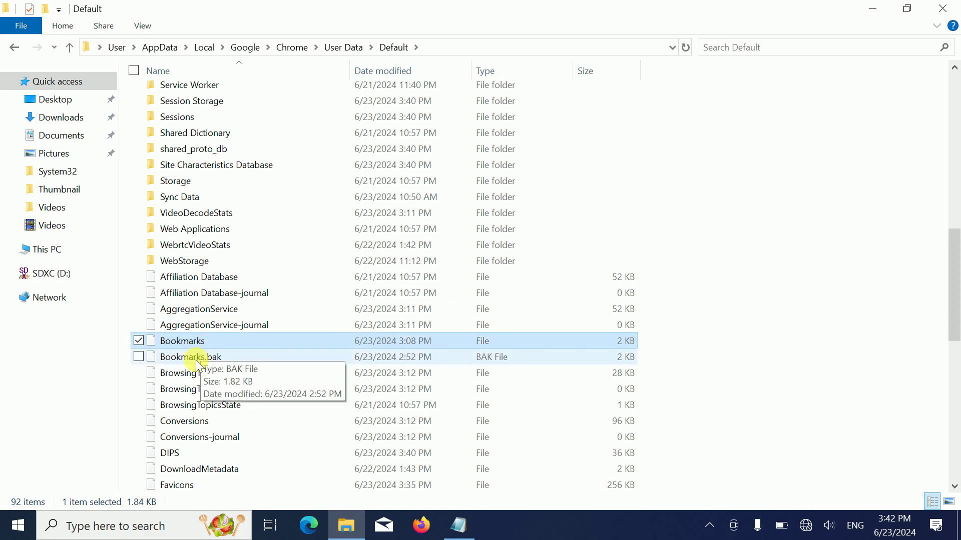
{"action": "left_click", "coordinate": [196, 362]}
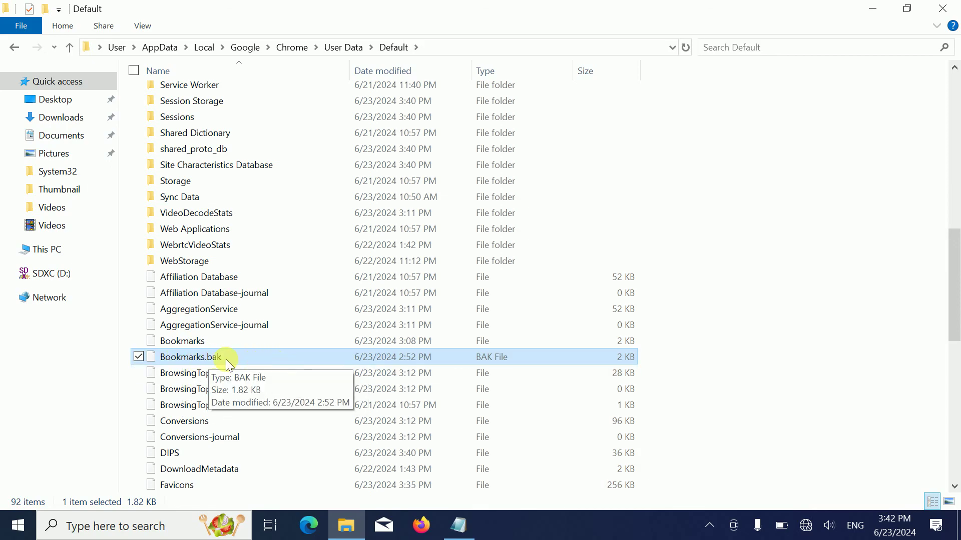
{"action": "left_click", "coordinate": [200, 345]}
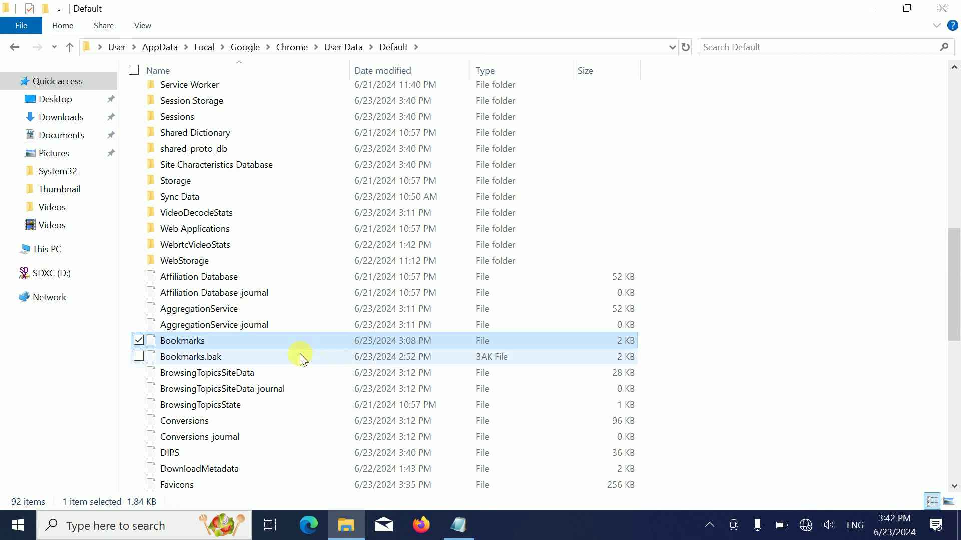
Step: Rename the Bookmarks file to Bookmarks.old
{"action": "right_click", "coordinate": [214, 341]}
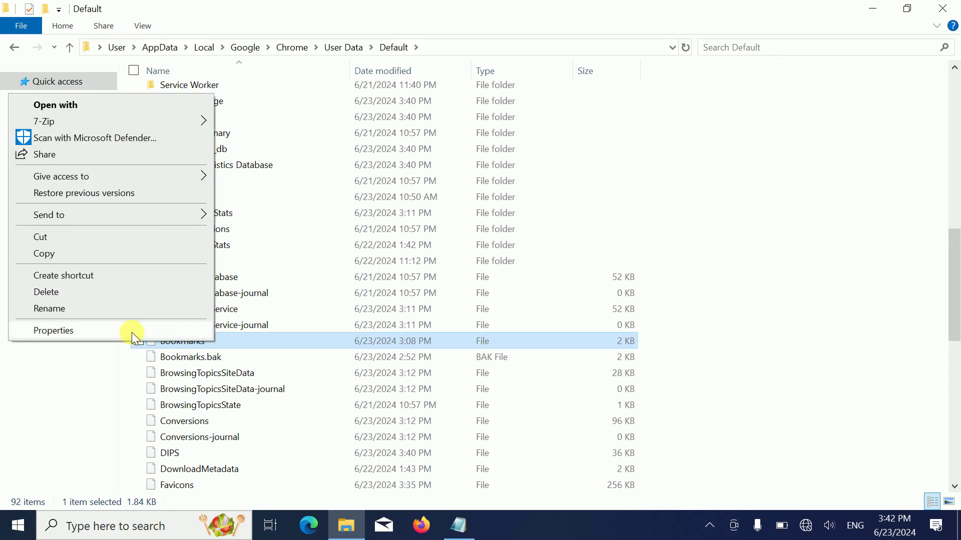
{"action": "left_click", "coordinate": [93, 315]}
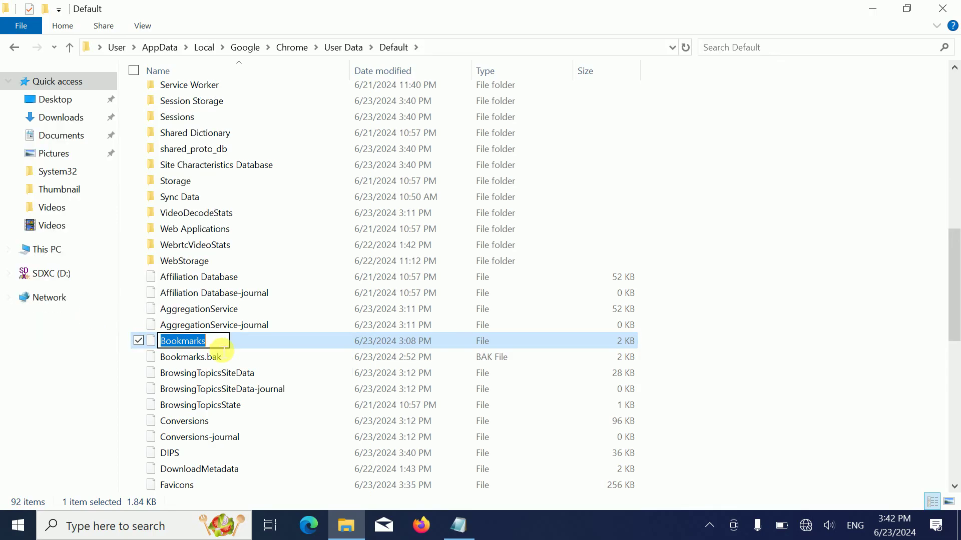
{"action": "key", "text": "End"}
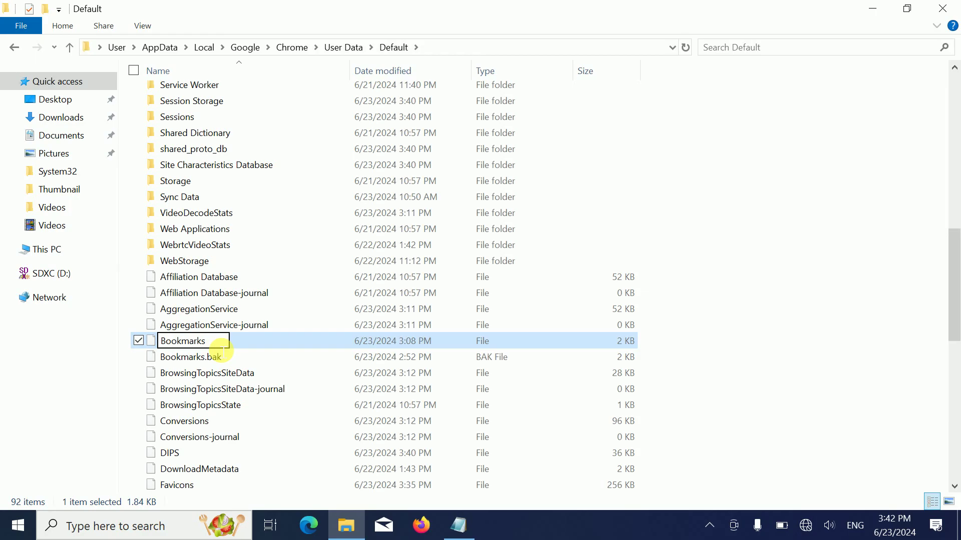
{"action": "key", "text": "Return"}
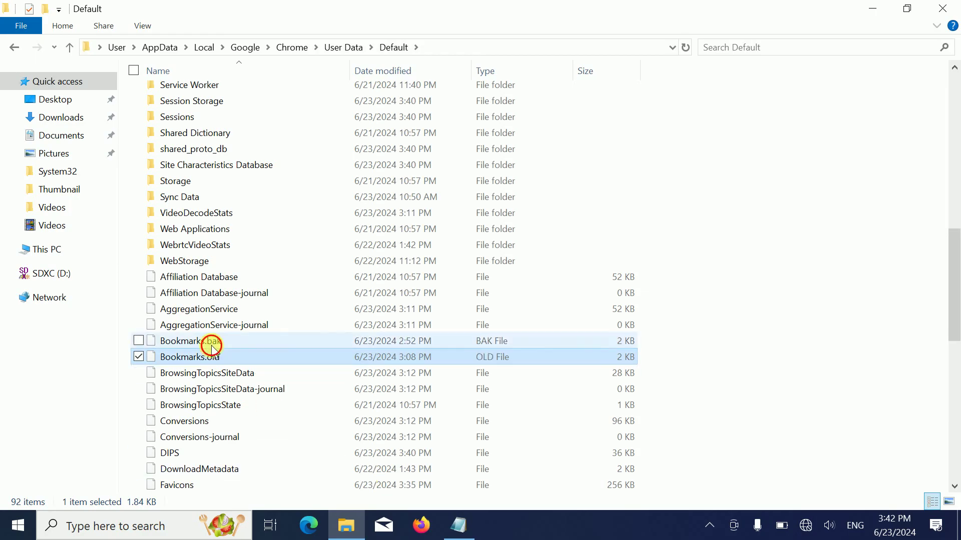
Step: Rename Bookmarks.bak to Bookmarks, accepting the extension change warning
{"action": "left_click", "coordinate": [210, 342]}
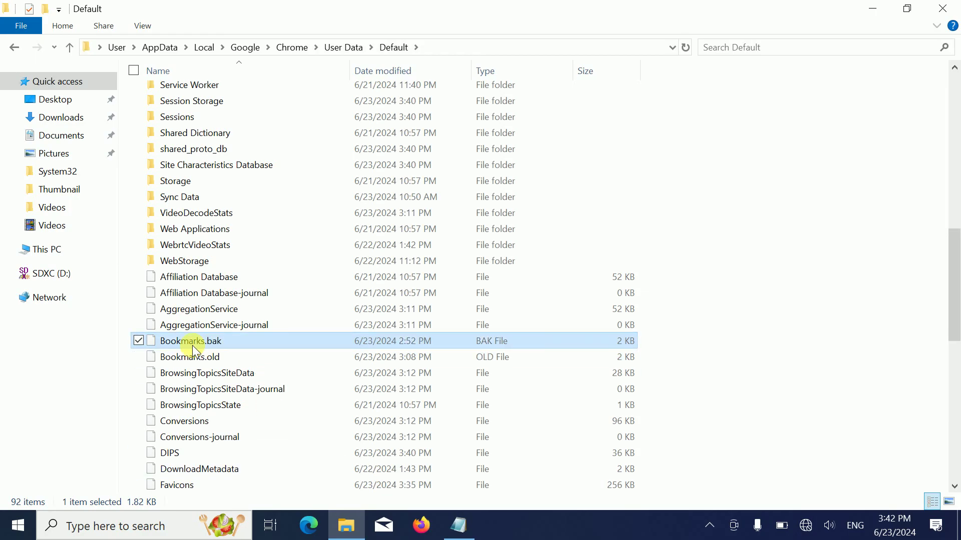
{"action": "right_click", "coordinate": [226, 340]}
{"action": "left_click", "coordinate": [119, 313]}
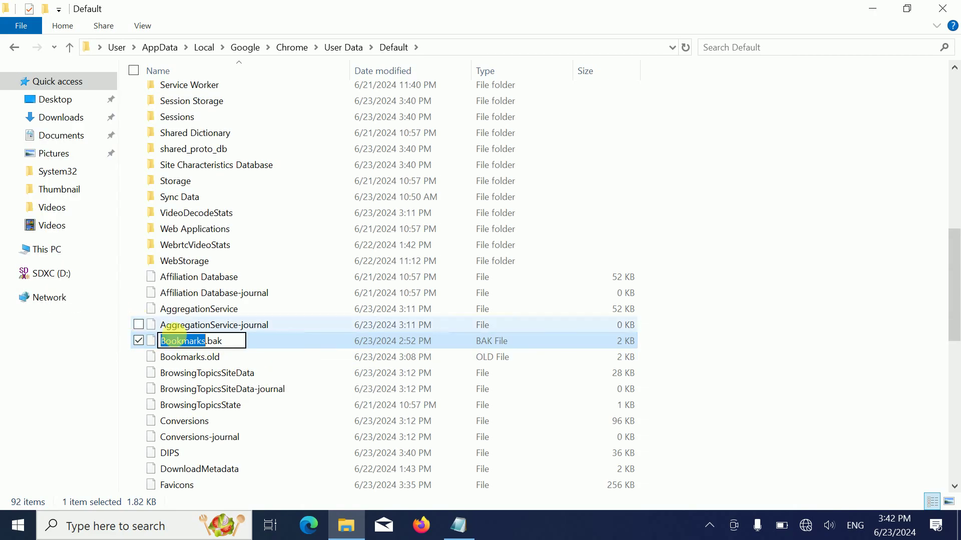
{"action": "key", "text": "End"}
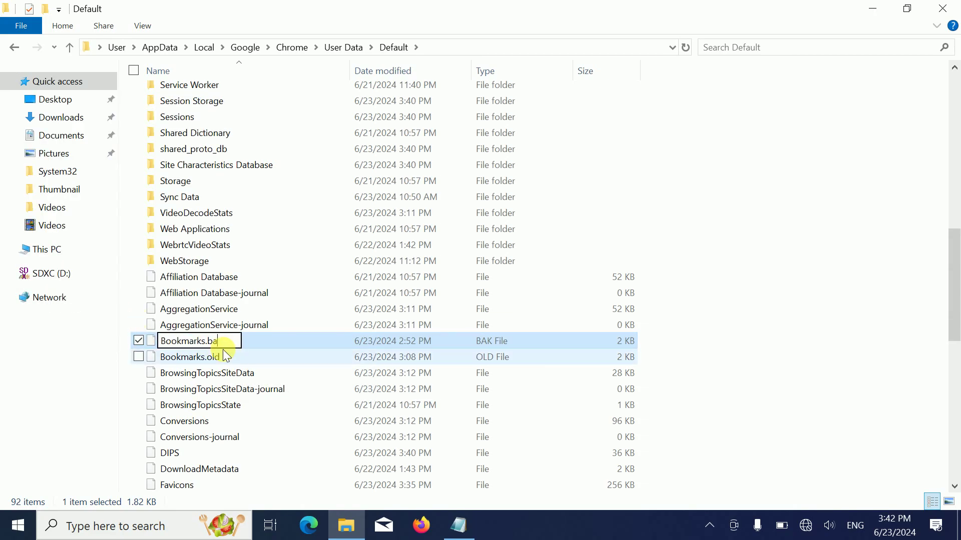
{"action": "key", "text": "BackSpace"}
{"action": "key", "text": "BackSpace"}
{"action": "key", "text": "BackSpace"}
{"action": "key", "text": "Return"}
{"action": "left_click", "coordinate": [553, 270]}
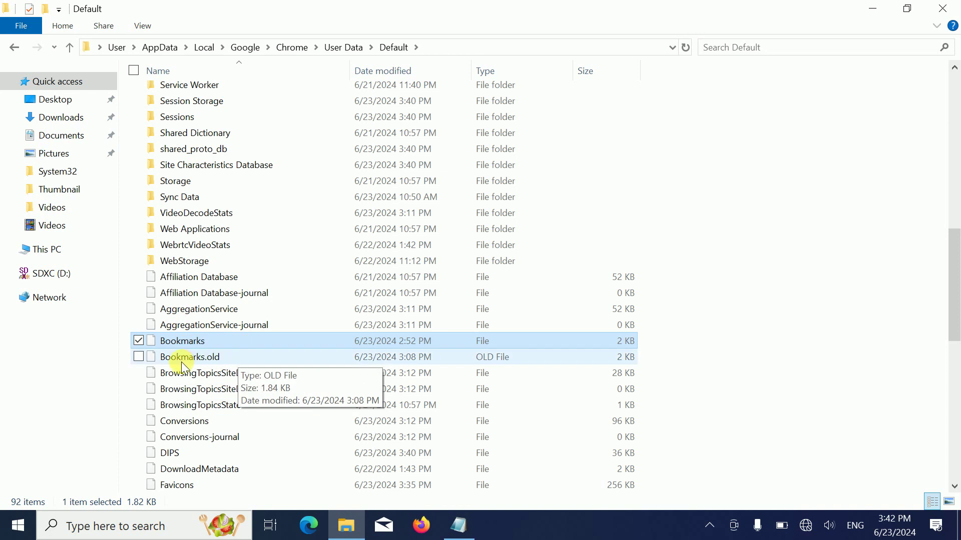
Step: Close File Explorer, refresh the desktop, then reopen Chrome to a new tab and close it
{"action": "left_click", "coordinate": [220, 362]}
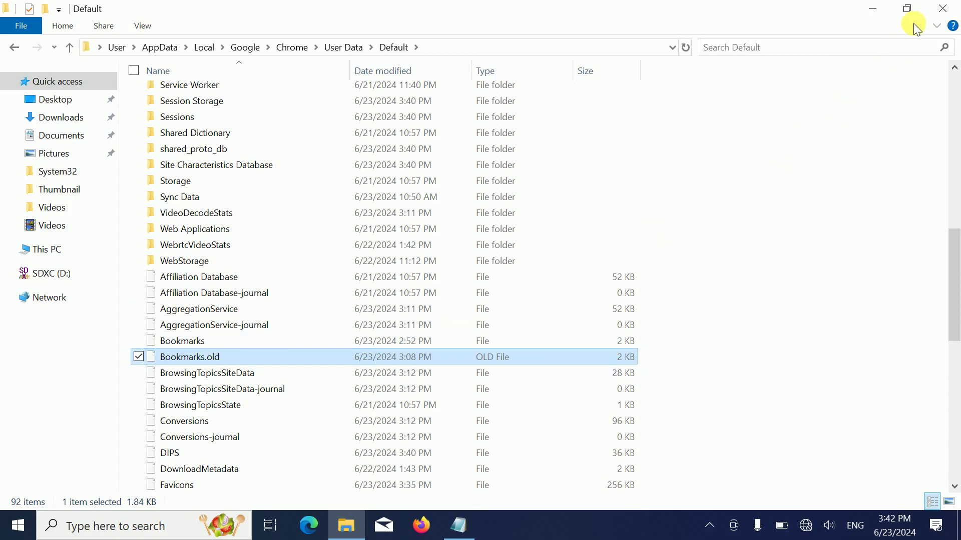
{"action": "left_click", "coordinate": [939, 10]}
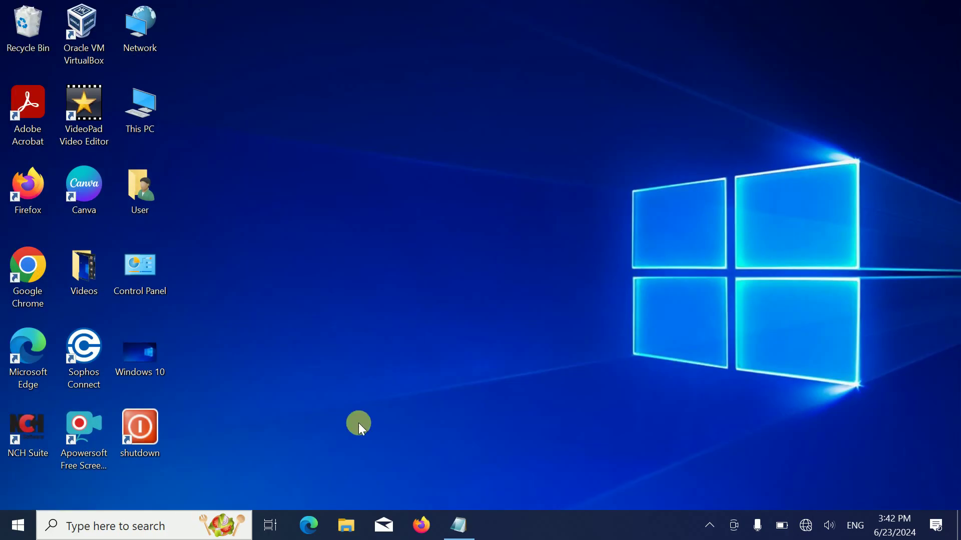
{"action": "right_click", "coordinate": [308, 306]}
{"action": "left_click", "coordinate": [209, 350]}
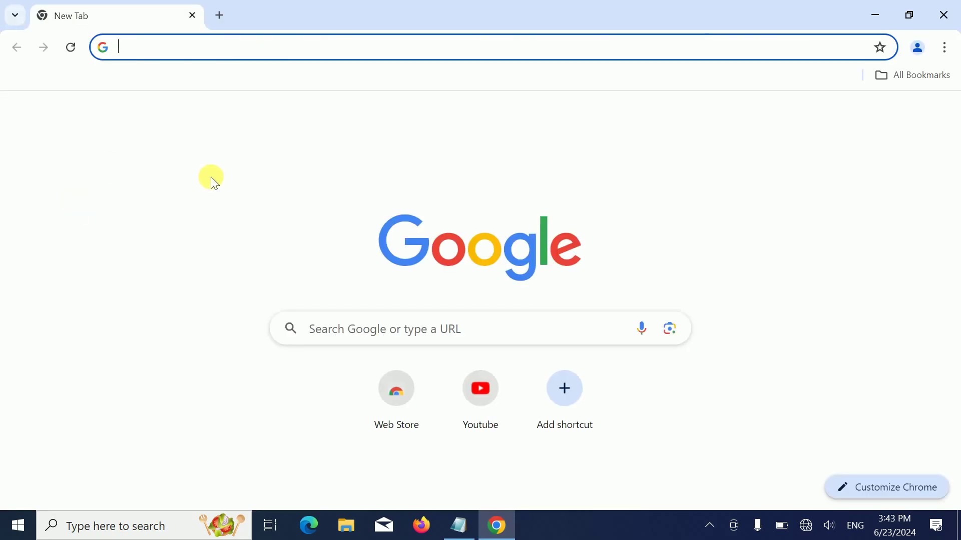
{"action": "mouse_move", "coordinate": [460, 520]}
{"action": "left_click", "coordinate": [935, 17]}
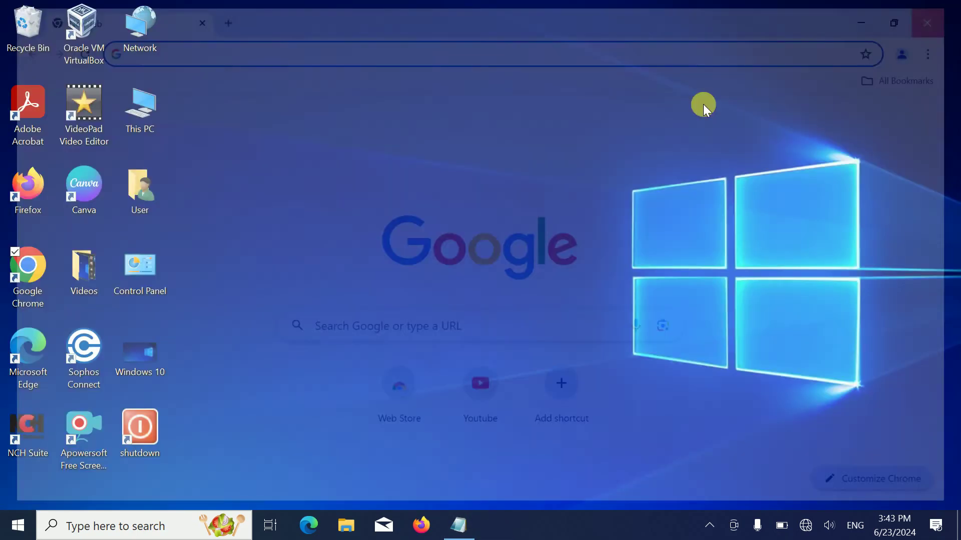